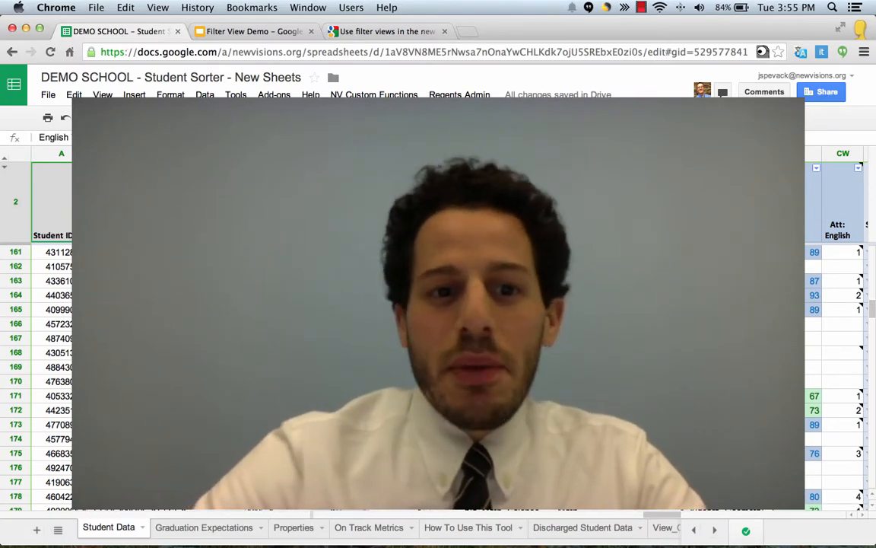
- Filter the Cohort column of the Student Data sheet to include only 2014
{"action": "scroll", "coordinate": [439, 335], "scroll_direction": "right", "scroll_amount": 15}
{"action": "scroll", "coordinate": [438, 335], "scroll_direction": "up", "scroll_amount": 2}
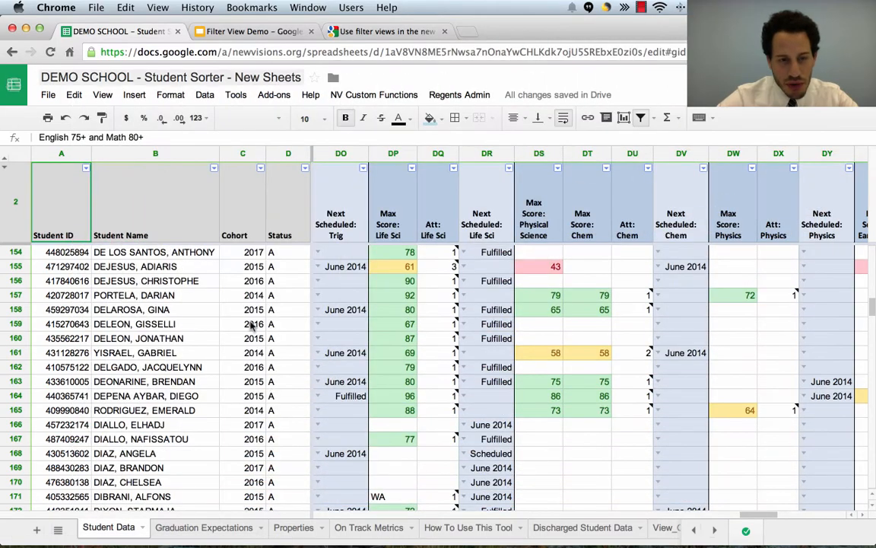
{"action": "scroll", "coordinate": [262, 334], "scroll_direction": "left", "scroll_amount": 20}
{"action": "scroll", "coordinate": [262, 335], "scroll_direction": "up", "scroll_amount": 6}
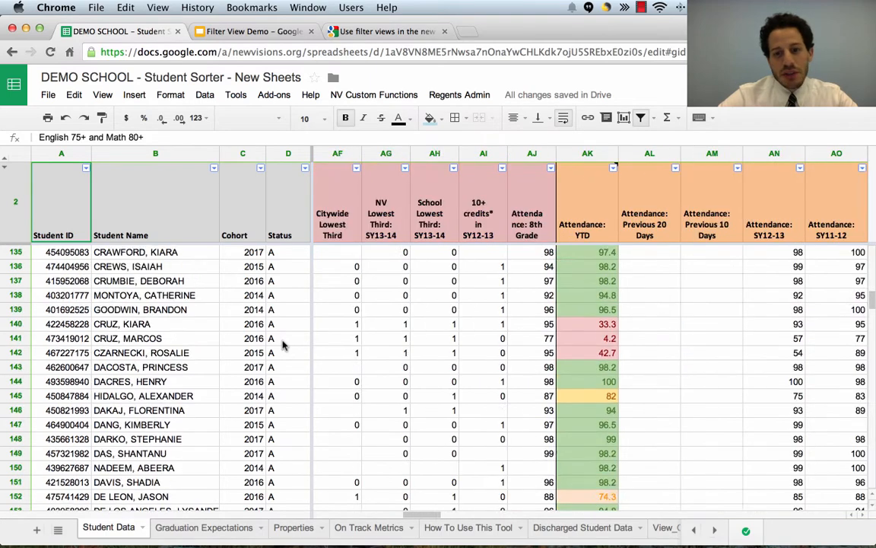
{"action": "scroll", "coordinate": [282, 346], "scroll_direction": "left", "scroll_amount": 20}
{"action": "scroll", "coordinate": [282, 345], "scroll_direction": "up", "scroll_amount": 17}
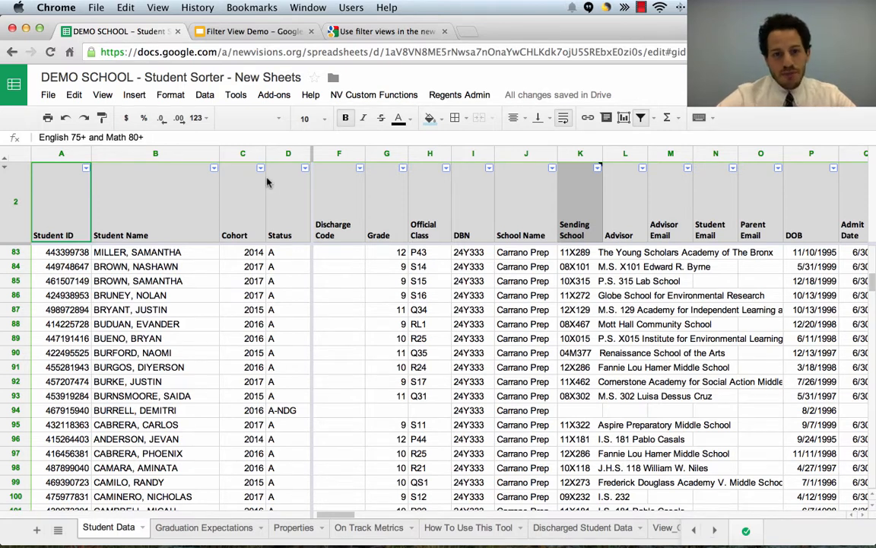
{"action": "left_click", "coordinate": [260, 168]}
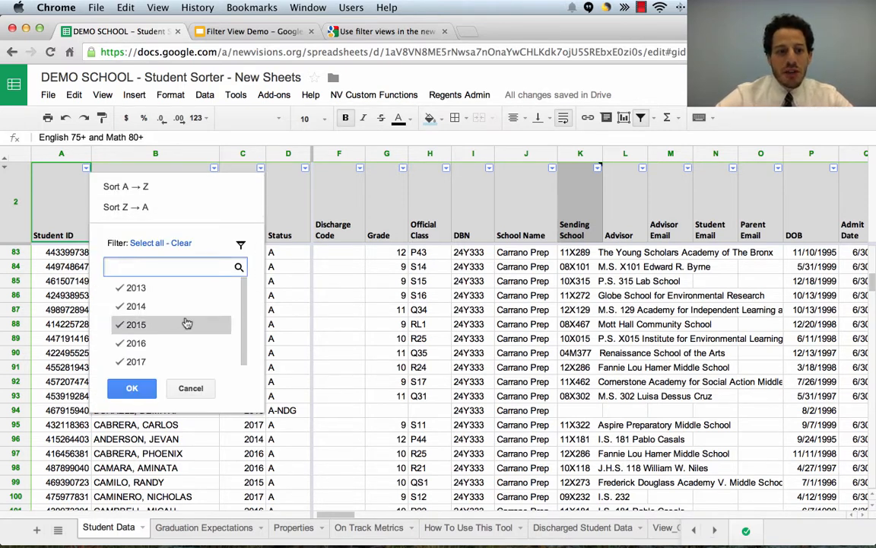
{"action": "left_click", "coordinate": [181, 243]}
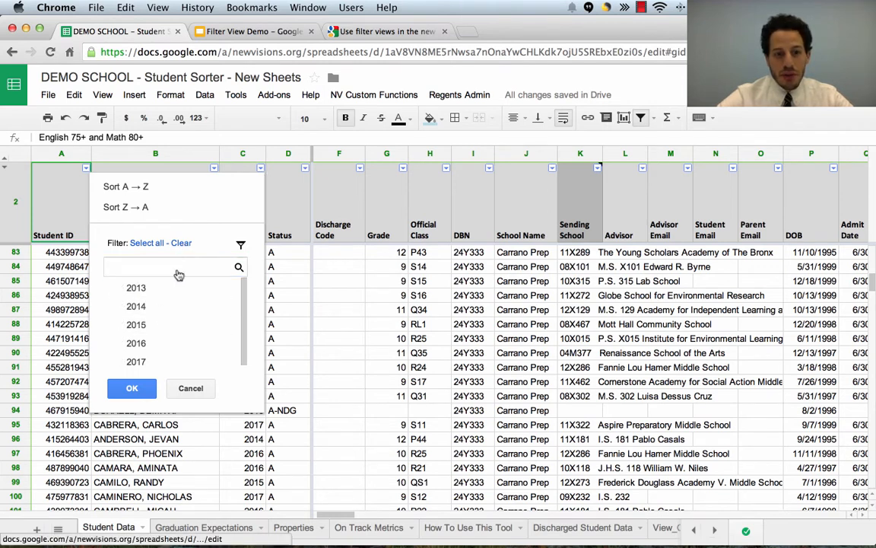
{"action": "left_click", "coordinate": [136, 306]}
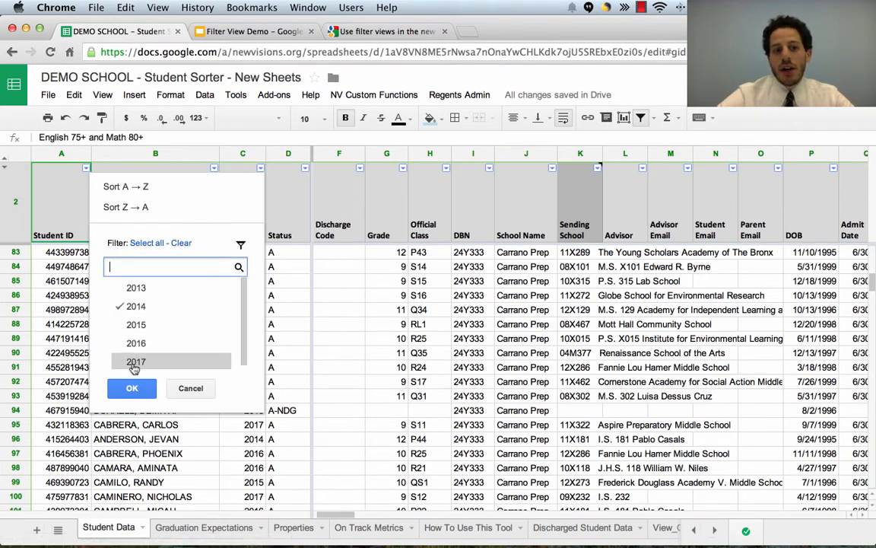
{"action": "left_click", "coordinate": [132, 388]}
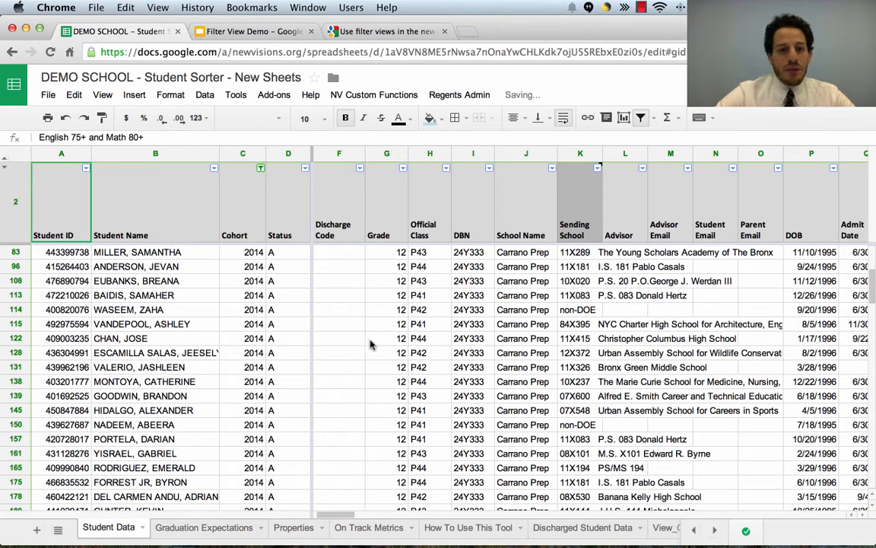
- Filter the Expected to Meet CUNY Benchmarks column to keep only Yes, excluding No
{"action": "scroll", "coordinate": [440, 367], "scroll_direction": "right", "scroll_amount": 15}
{"action": "scroll", "coordinate": [439, 371], "scroll_direction": "right", "scroll_amount": 20}
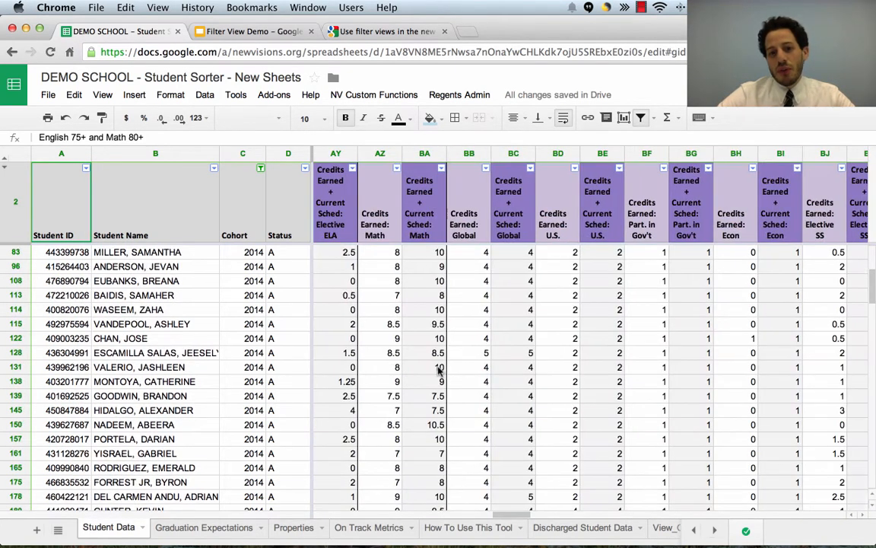
{"action": "scroll", "coordinate": [439, 370], "scroll_direction": "up", "scroll_amount": 2}
{"action": "scroll", "coordinate": [439, 370], "scroll_direction": "right", "scroll_amount": 10}
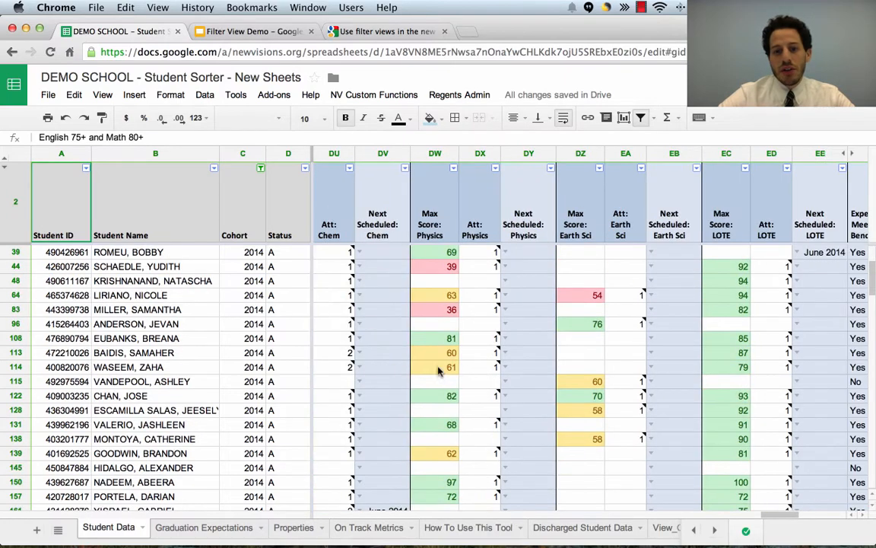
{"action": "scroll", "coordinate": [438, 370], "scroll_direction": "up", "scroll_amount": 3}
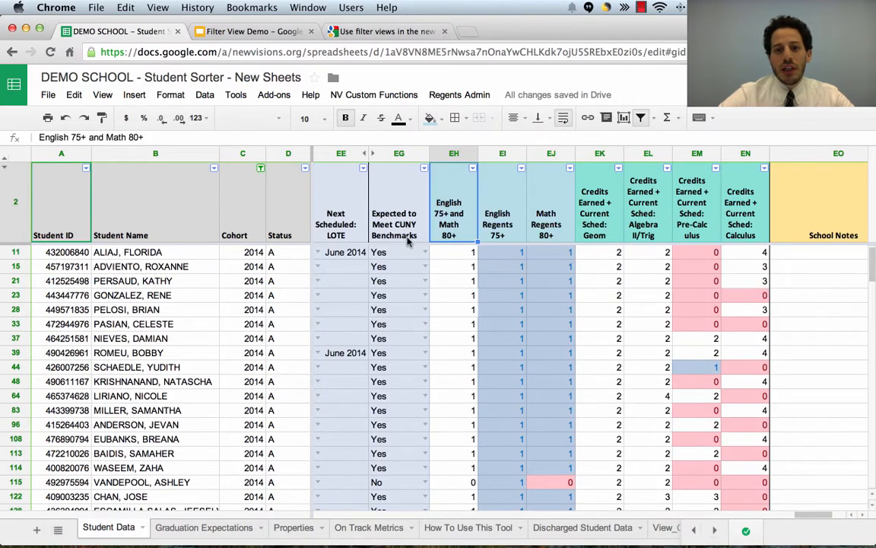
{"action": "left_click", "coordinate": [384, 217]}
{"action": "left_click", "coordinate": [425, 169]}
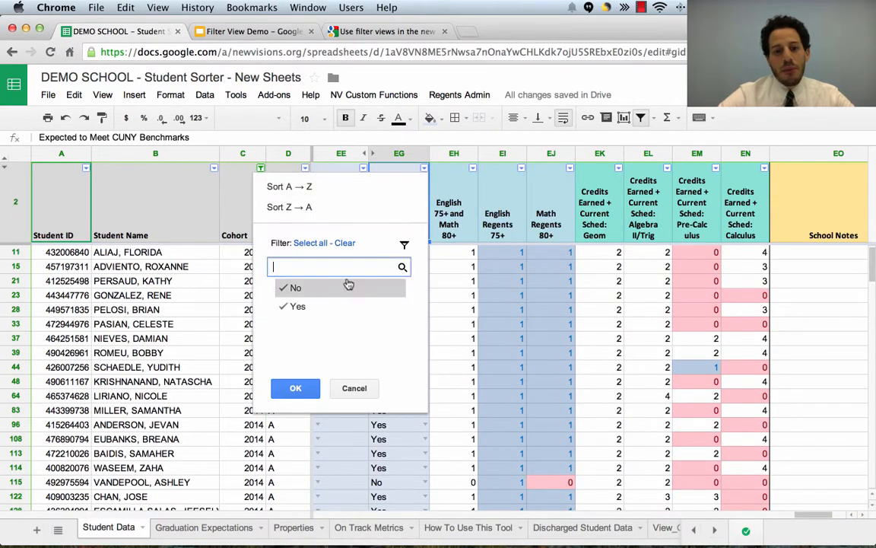
{"action": "left_click", "coordinate": [293, 288]}
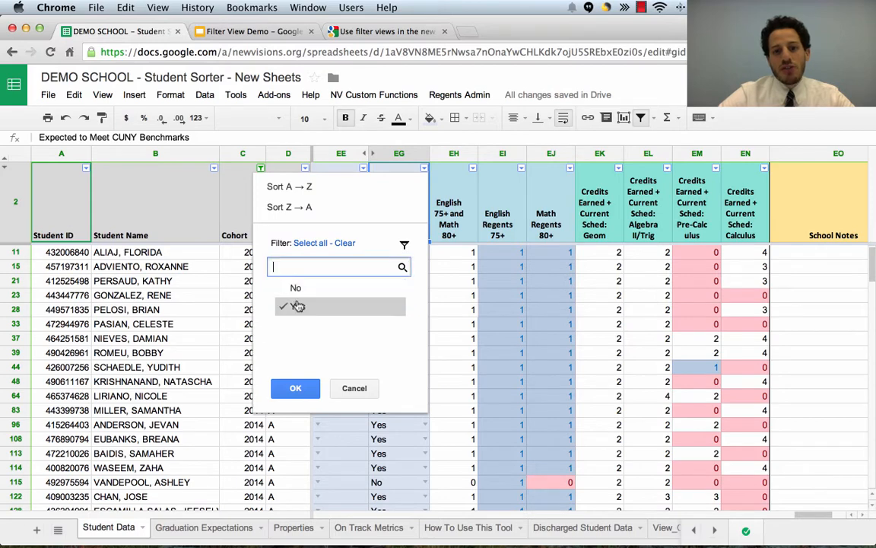
{"action": "left_click", "coordinate": [298, 390]}
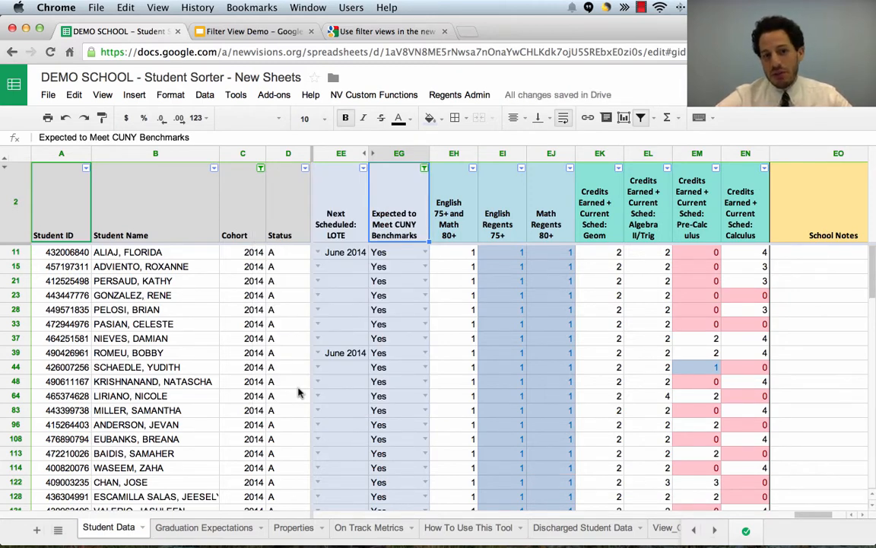
- Reset both filters by including No again under Expected to Meet CUNY Benchmarks and selecting all Cohort years
{"action": "left_click", "coordinate": [424, 168]}
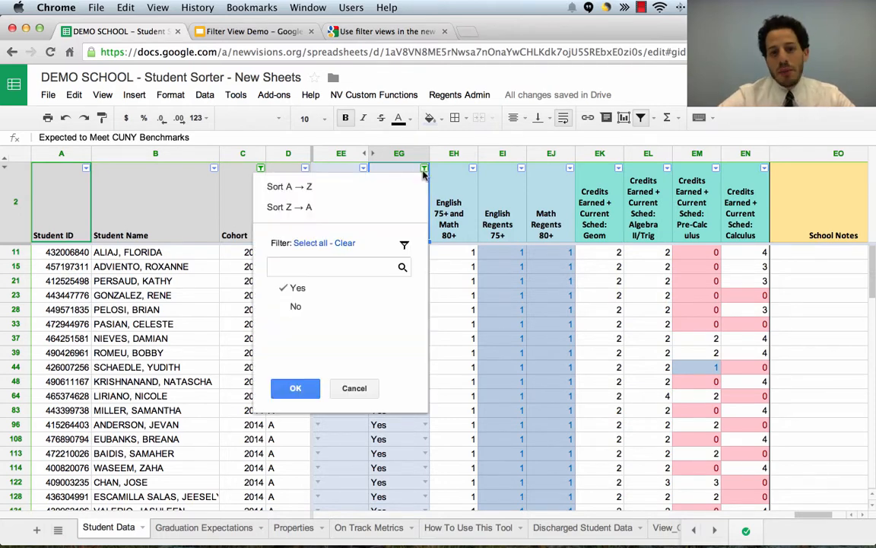
{"action": "left_click", "coordinate": [304, 308]}
{"action": "left_click", "coordinate": [299, 395]}
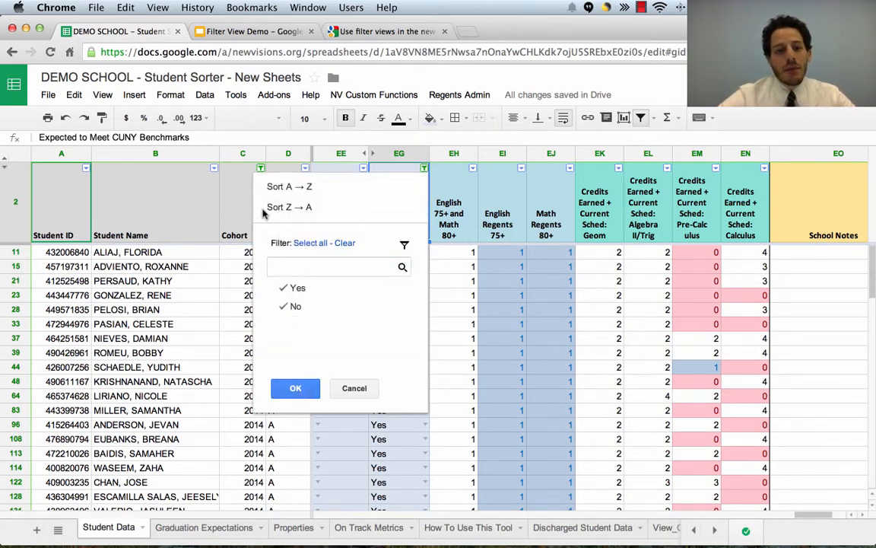
{"action": "left_click", "coordinate": [260, 168]}
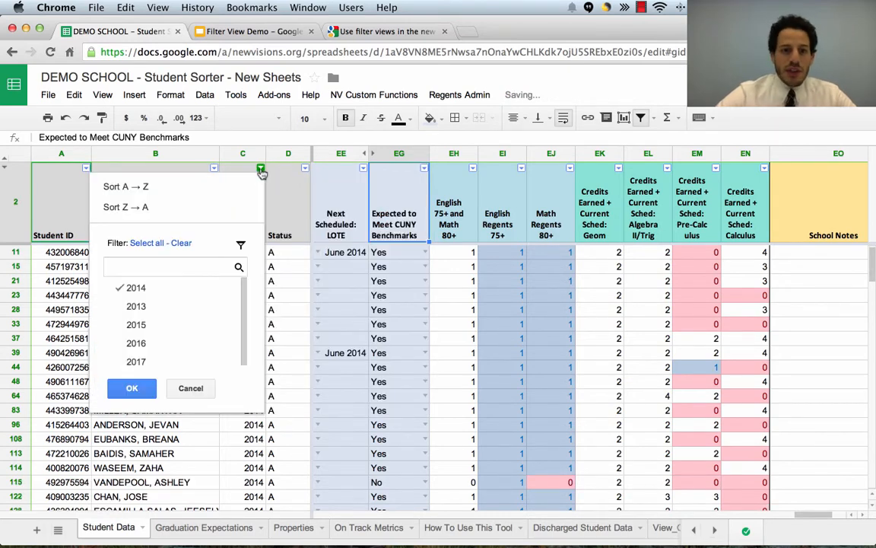
{"action": "left_click", "coordinate": [141, 244]}
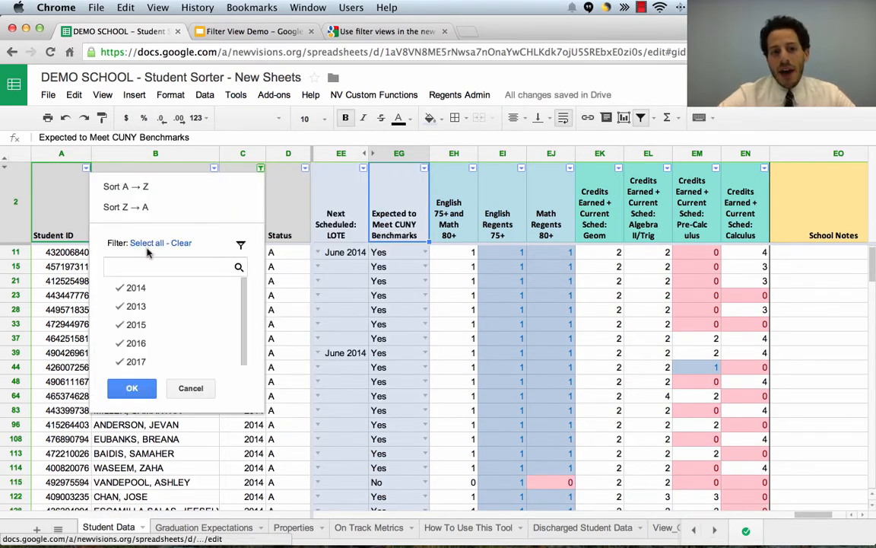
{"action": "left_click", "coordinate": [138, 394]}
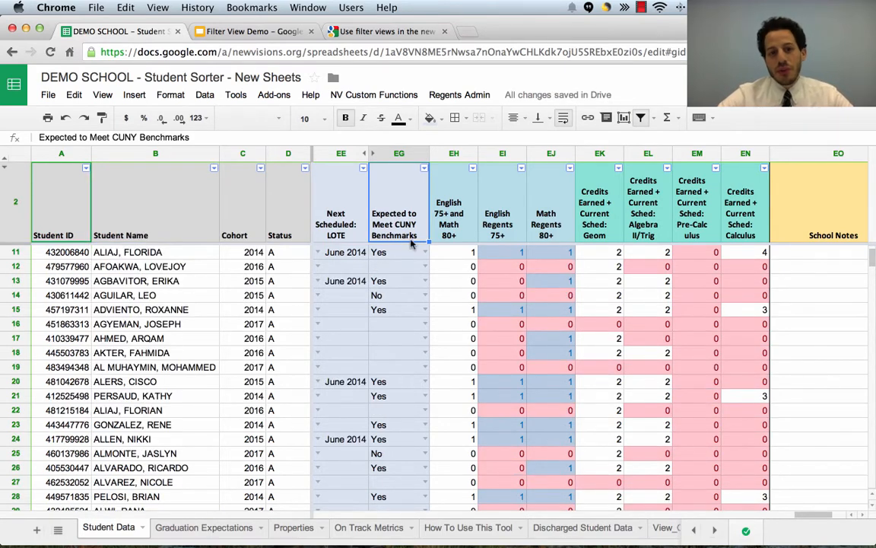
- Narrow the student list to the 2014 cohort by clearing all Cohort filter values and selecting only 2014
{"action": "scroll", "coordinate": [410, 228], "scroll_direction": "left", "scroll_amount": 5}
{"action": "scroll", "coordinate": [411, 244], "scroll_direction": "left", "scroll_amount": 5}
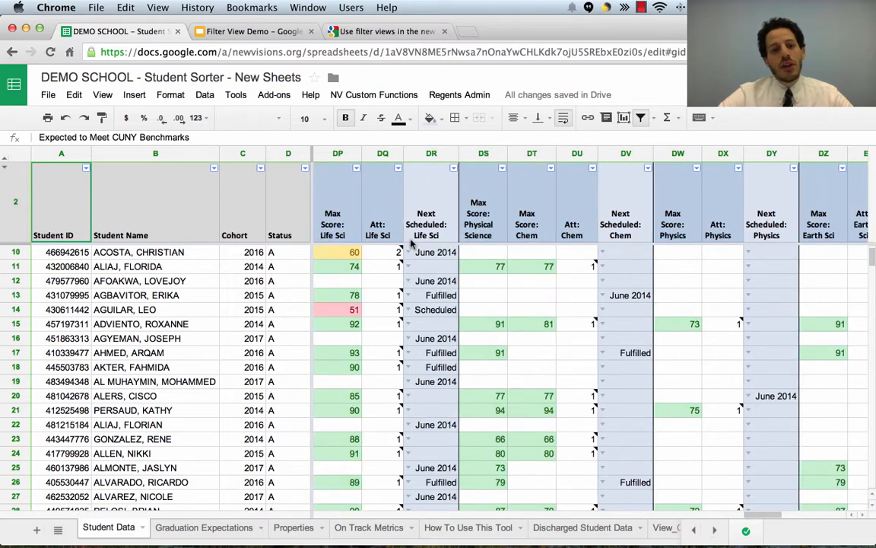
{"action": "scroll", "coordinate": [283, 307], "scroll_direction": "right", "scroll_amount": 10}
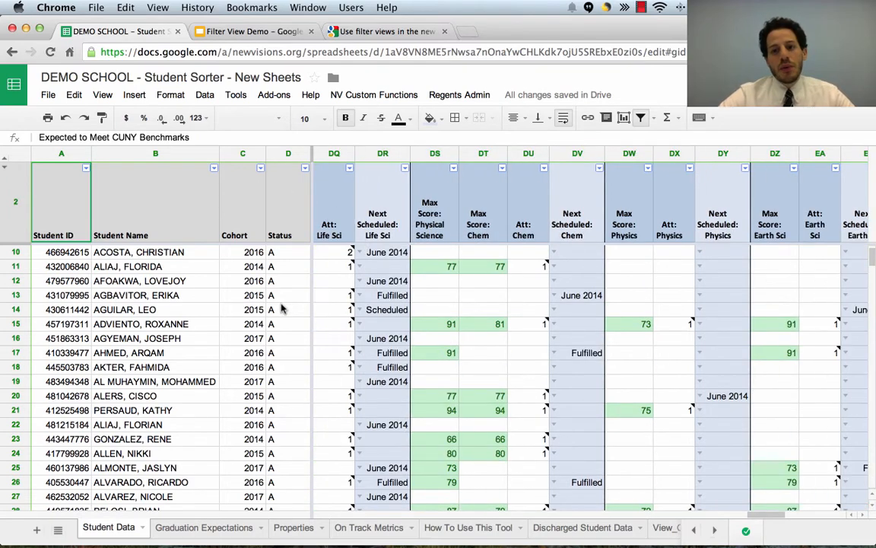
{"action": "scroll", "coordinate": [284, 307], "scroll_direction": "up", "scroll_amount": 2}
{"action": "scroll", "coordinate": [280, 307], "scroll_direction": "left", "scroll_amount": 15}
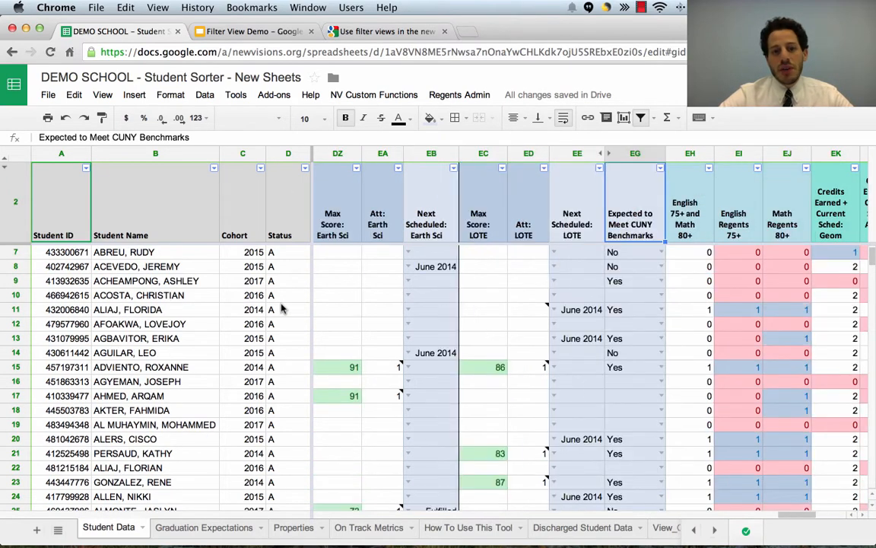
{"action": "scroll", "coordinate": [283, 305], "scroll_direction": "up", "scroll_amount": 1}
{"action": "left_click", "coordinate": [259, 181]}
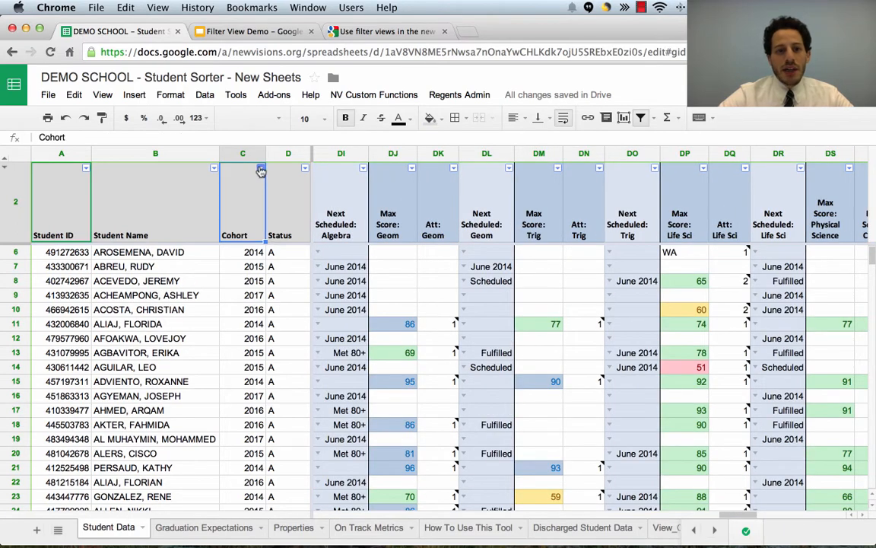
{"action": "left_click", "coordinate": [260, 168]}
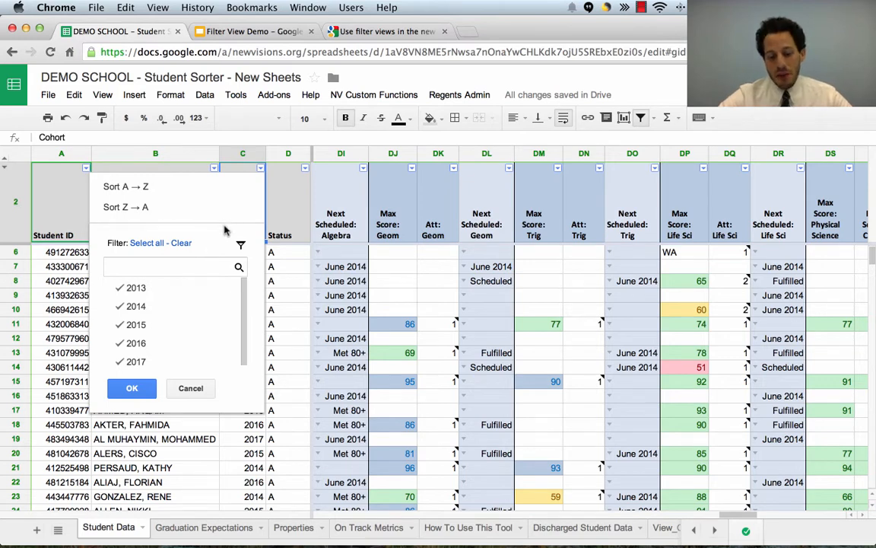
{"action": "left_click", "coordinate": [181, 243]}
{"action": "left_click", "coordinate": [136, 306]}
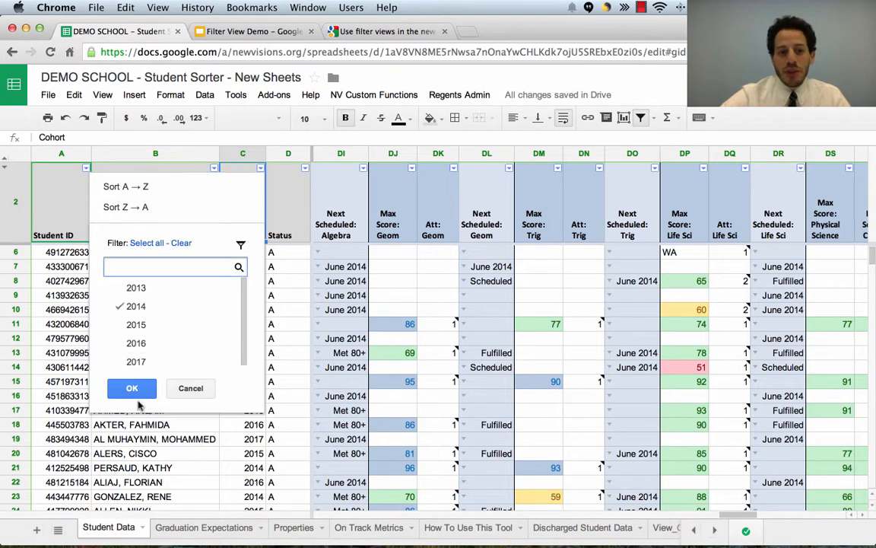
{"action": "key", "text": "Return"}
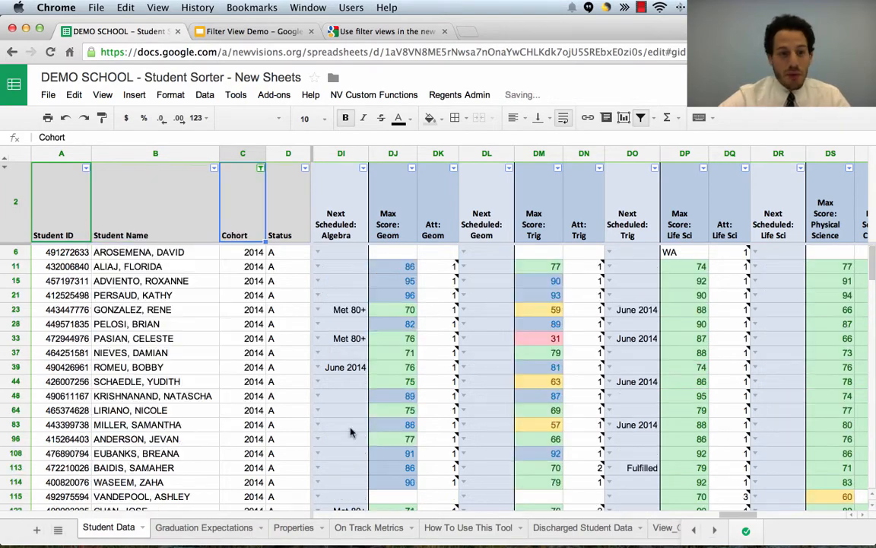
- Exclude No from the Expected to Meet CUNY Benchmarks filter so that only Yes stays selected
{"action": "scroll", "coordinate": [342, 433], "scroll_direction": "right", "scroll_amount": 10}
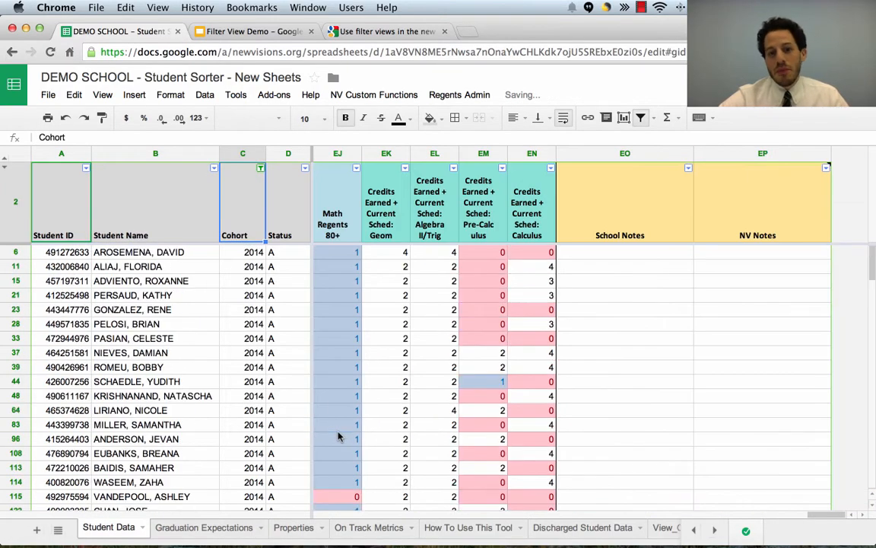
{"action": "scroll", "coordinate": [346, 199], "scroll_direction": "left", "scroll_amount": 2}
{"action": "scroll", "coordinate": [346, 202], "scroll_direction": "left", "scroll_amount": 1}
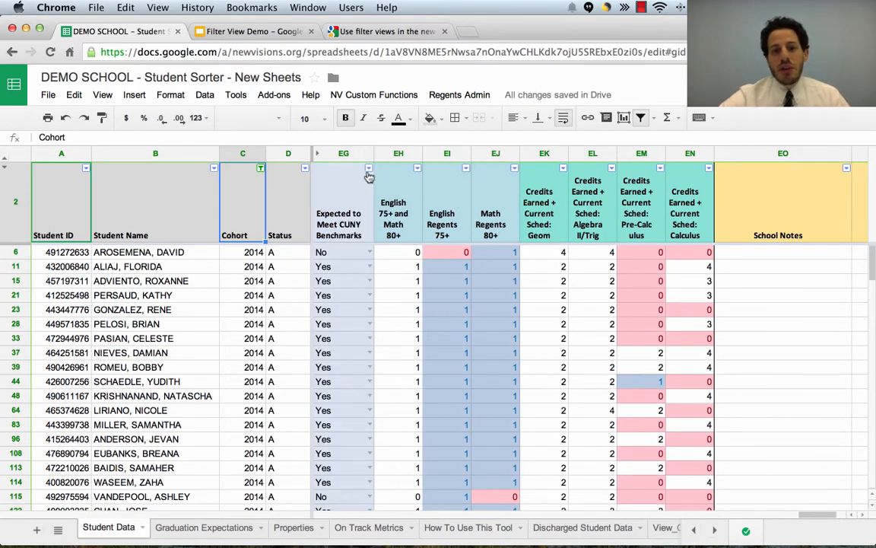
{"action": "left_click", "coordinate": [368, 168]}
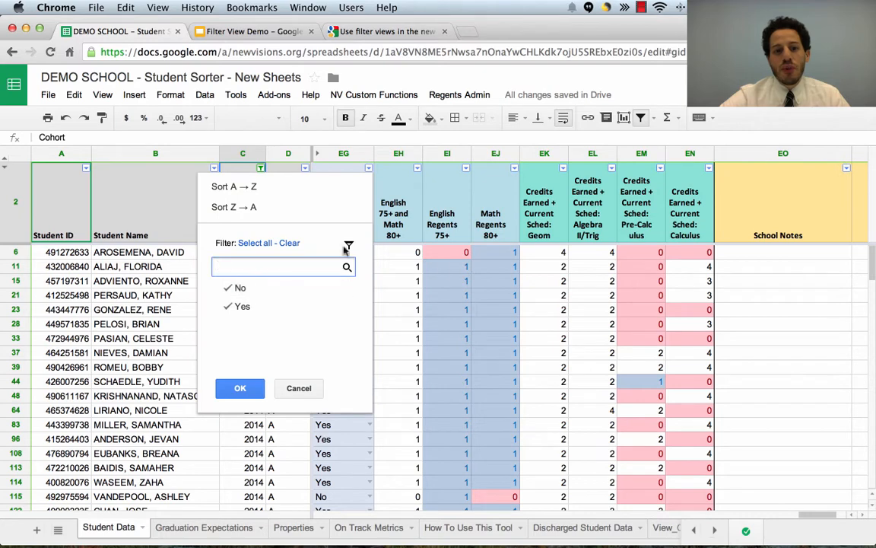
{"action": "left_click", "coordinate": [278, 288]}
{"action": "left_click", "coordinate": [251, 390]}
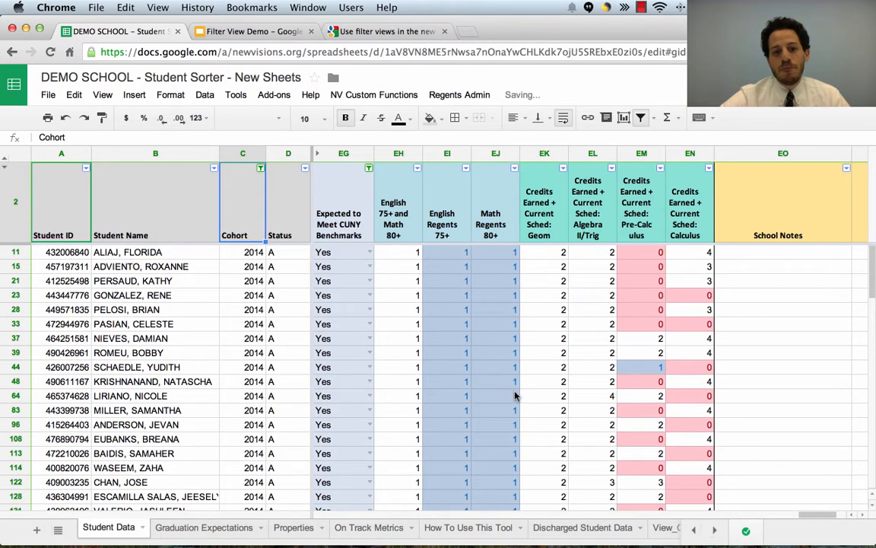
- Filter the English 75+ and Math 80+ column to show only 0, excluding 1 and blanks
{"action": "scroll", "coordinate": [477, 255], "scroll_direction": "left", "scroll_amount": 5}
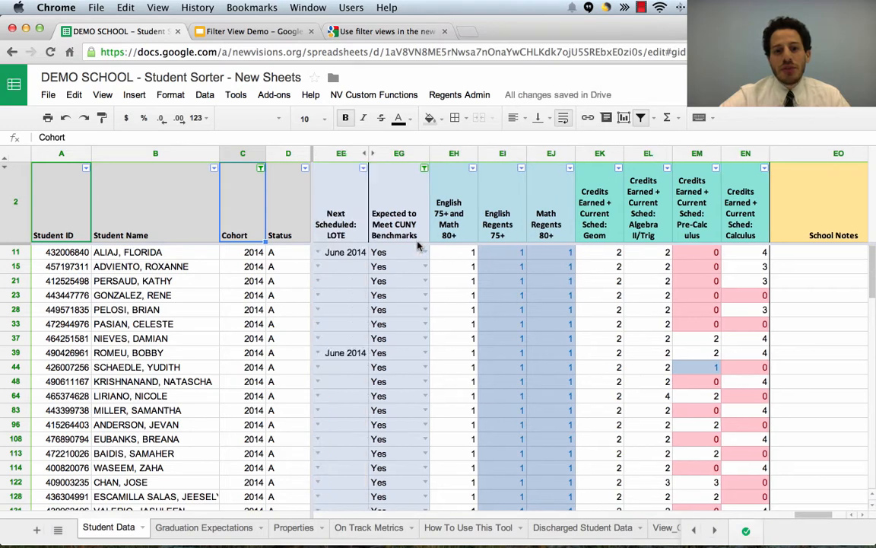
{"action": "scroll", "coordinate": [375, 216], "scroll_direction": "right", "scroll_amount": 2}
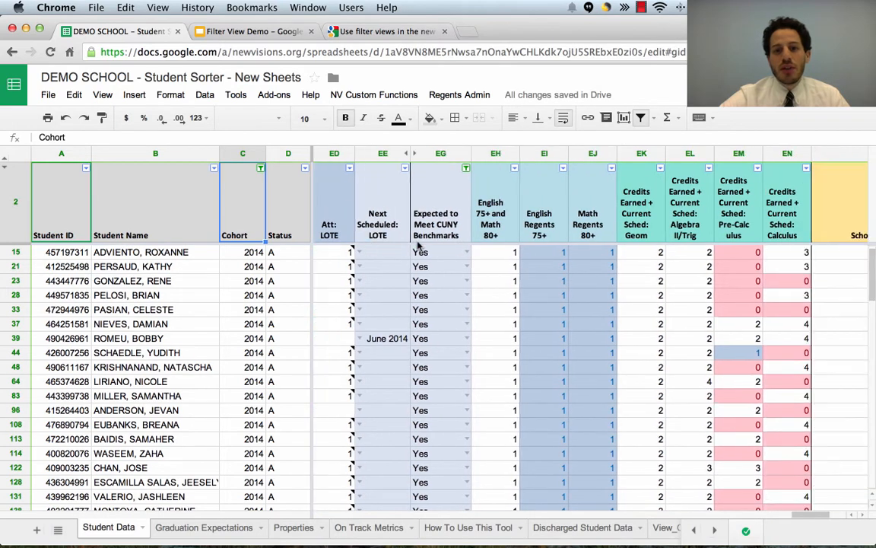
{"action": "left_click", "coordinate": [527, 198]}
{"action": "left_click", "coordinate": [510, 172]}
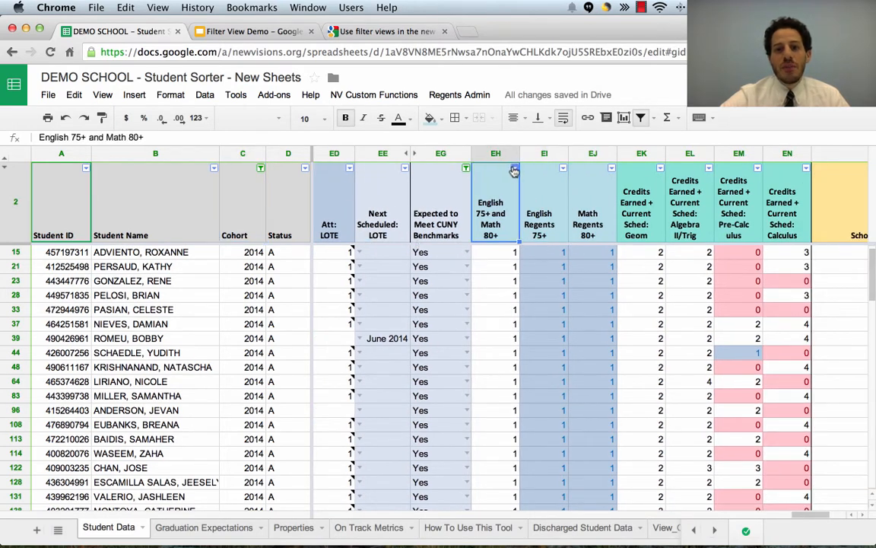
{"action": "left_click", "coordinate": [514, 170]}
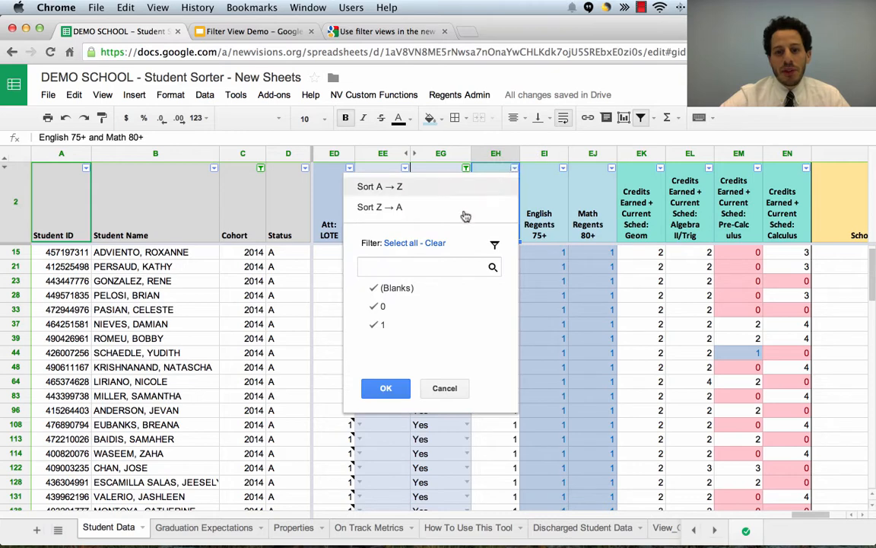
{"action": "left_click", "coordinate": [385, 325]}
{"action": "left_click", "coordinate": [399, 290]}
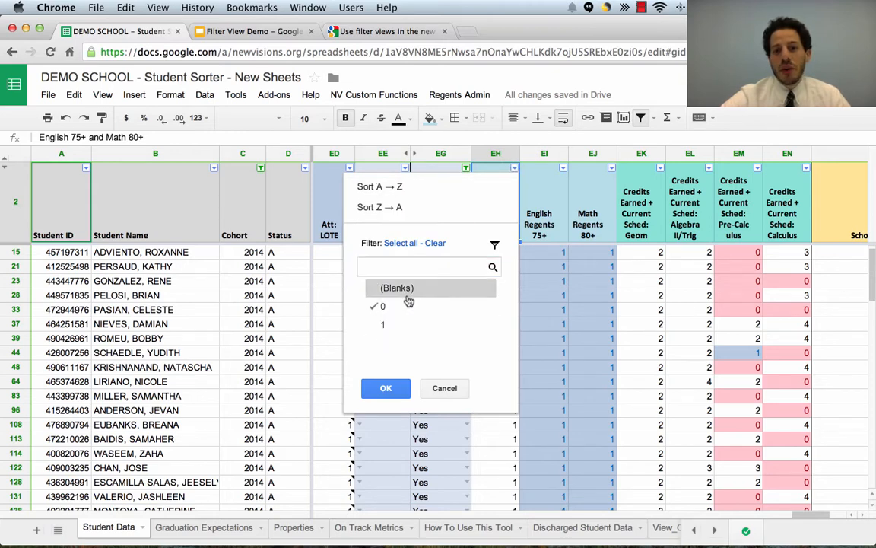
{"action": "left_click", "coordinate": [384, 401]}
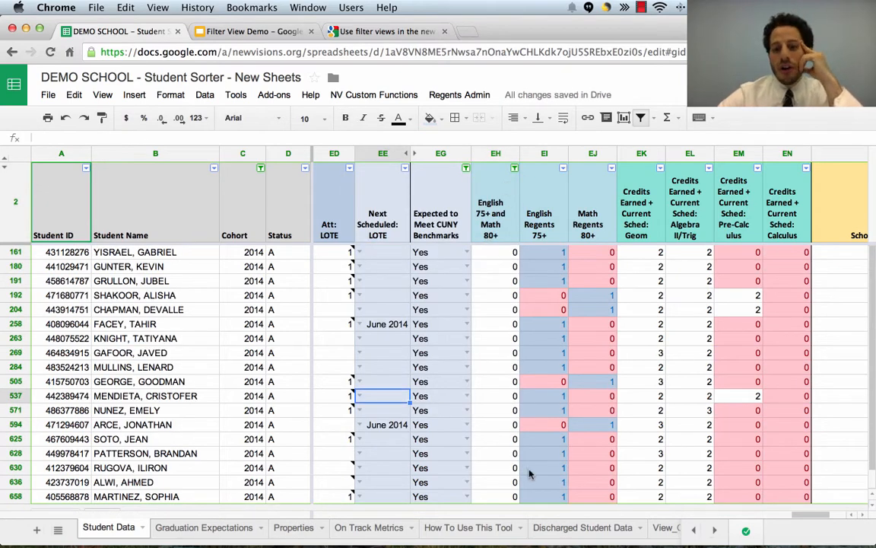
- Select the filtered English 75+ and Math 80+ values and save the current filter settings as a filter view
{"action": "left_click_drag", "start_coordinate": [499, 254], "coordinate": [485, 493]}
{"action": "scroll", "coordinate": [494, 324], "scroll_direction": "up", "scroll_amount": 2}
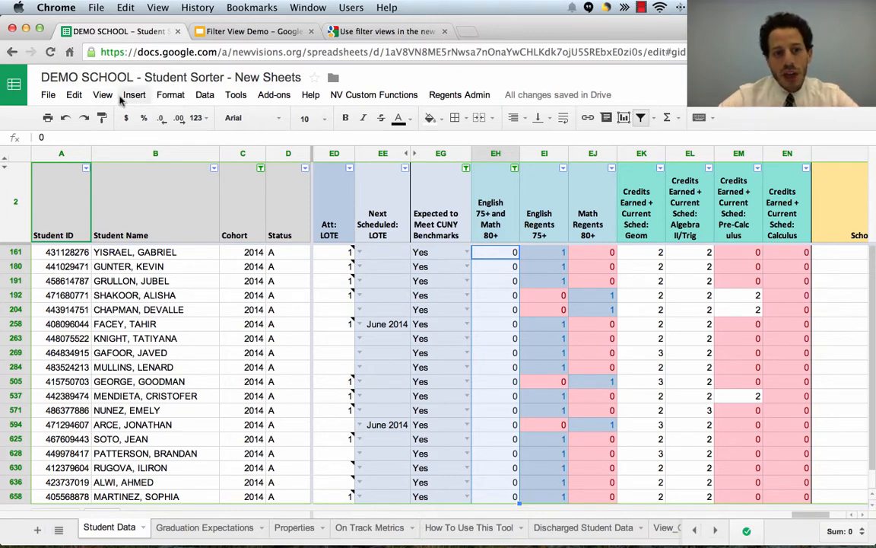
{"action": "left_click", "coordinate": [204, 94]}
{"action": "mouse_move", "coordinate": [297, 296]}
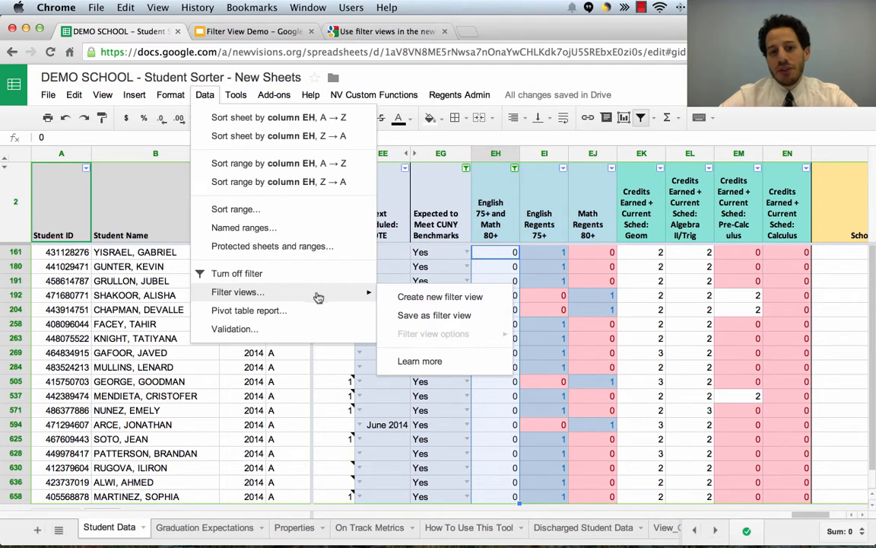
{"action": "left_click", "coordinate": [441, 319]}
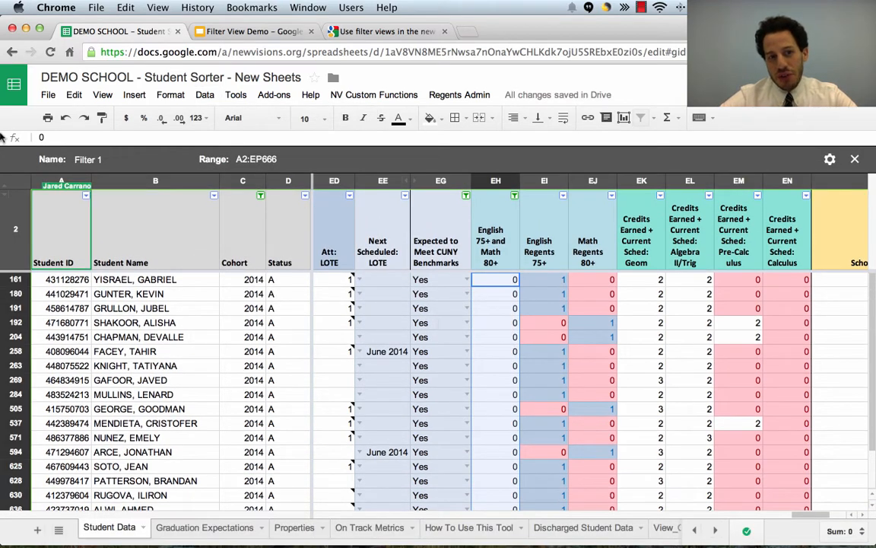
- Name the new filter view "2014 CUNY Benchmark" and close it
{"action": "left_click", "coordinate": [99, 160]}
{"action": "left_click_drag", "start_coordinate": [103, 160], "coordinate": [40, 150]}
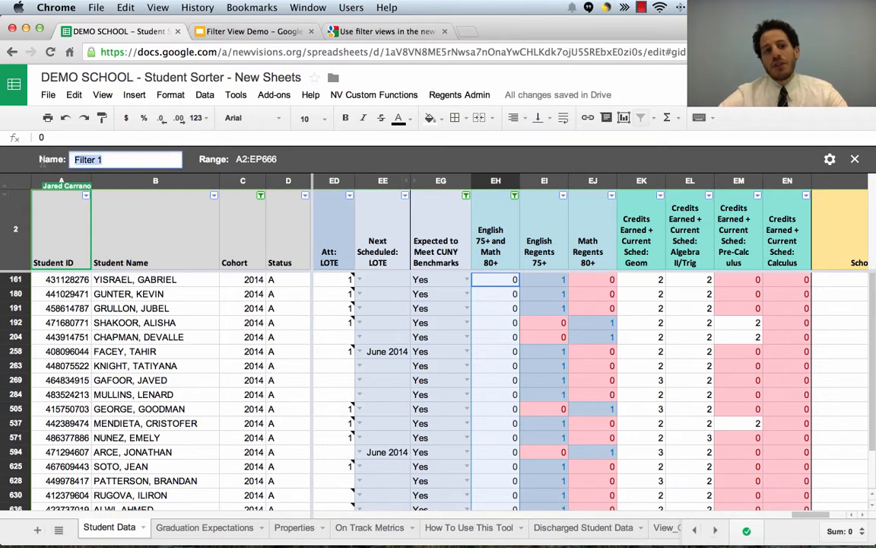
{"action": "type", "text": "2014 CUNY Benchmark"}
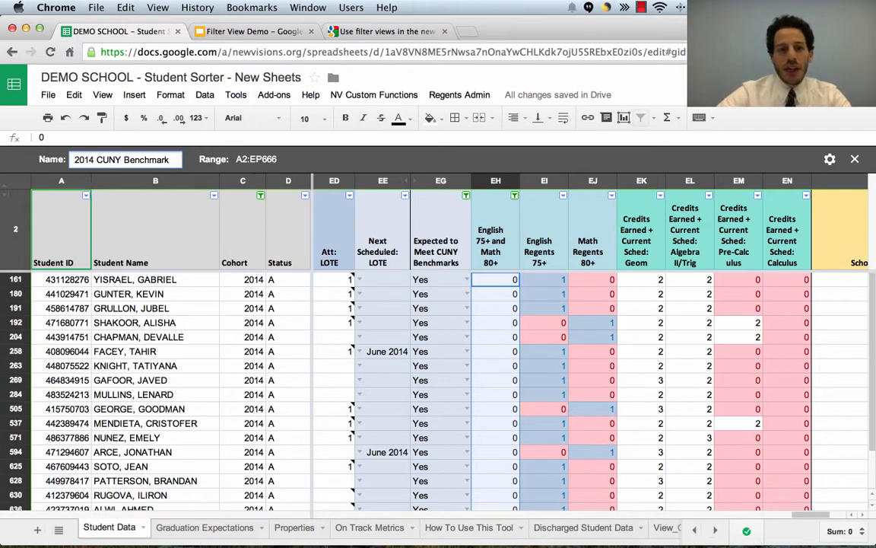
{"action": "key", "text": "Return"}
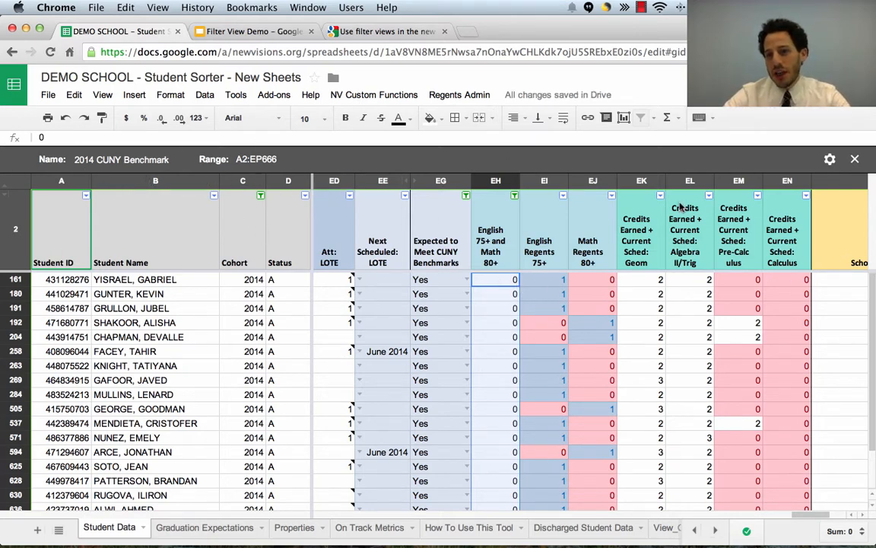
{"action": "left_click", "coordinate": [855, 161]}
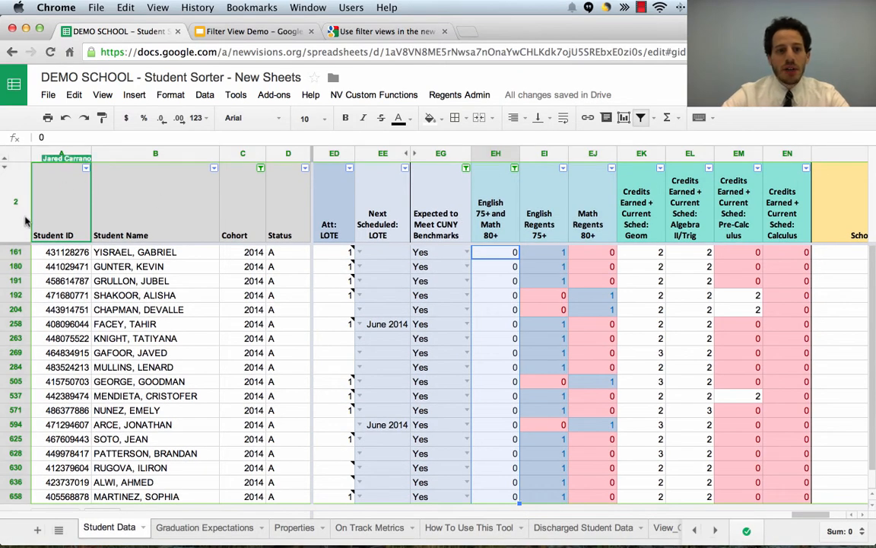
- Reset the English 75+ and Math 80+ filter to all values and include No again under Expected to Meet CUNY Benchmarks
{"action": "left_click", "coordinate": [25, 221]}
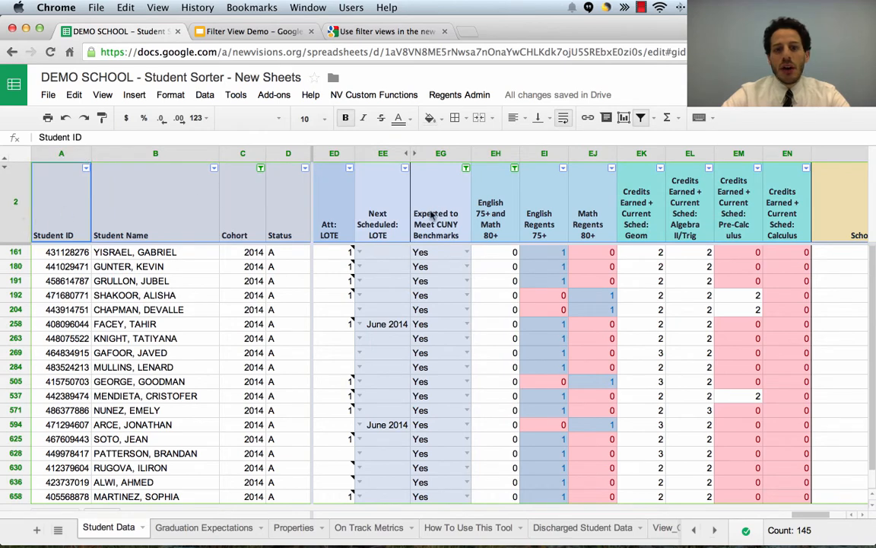
{"action": "left_click", "coordinate": [515, 169]}
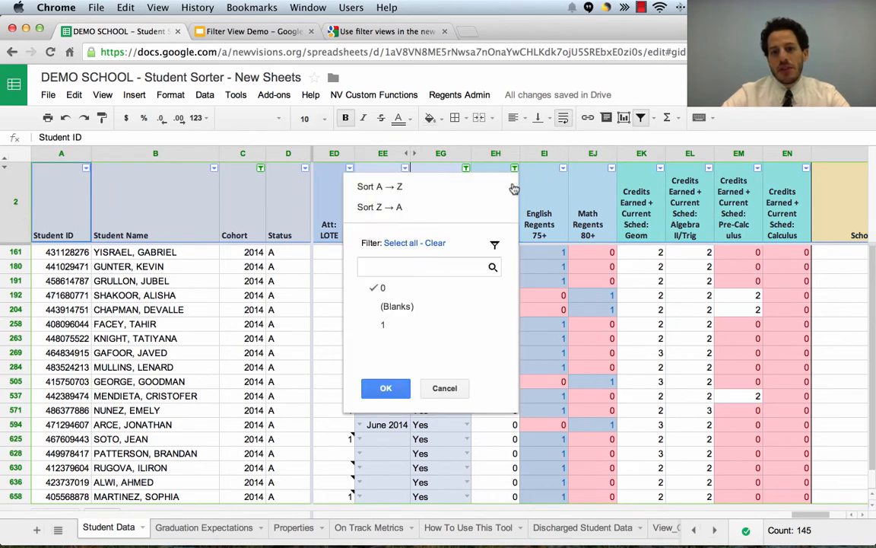
{"action": "left_click", "coordinate": [401, 243]}
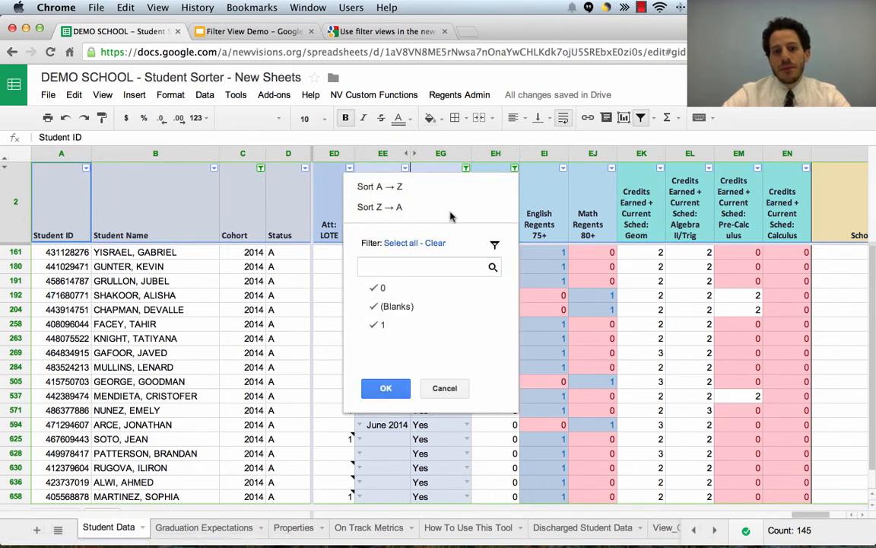
{"action": "left_click", "coordinate": [466, 169]}
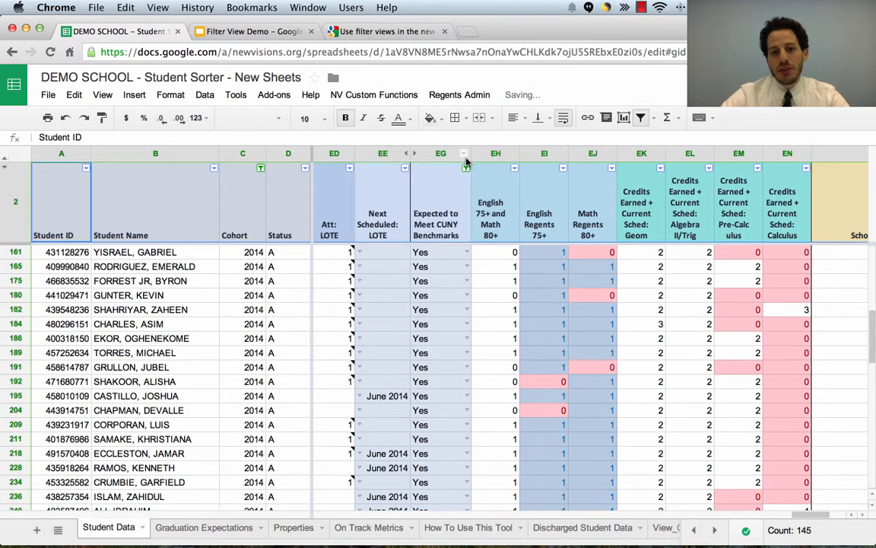
{"action": "left_click", "coordinate": [467, 169]}
{"action": "left_click", "coordinate": [333, 308]}
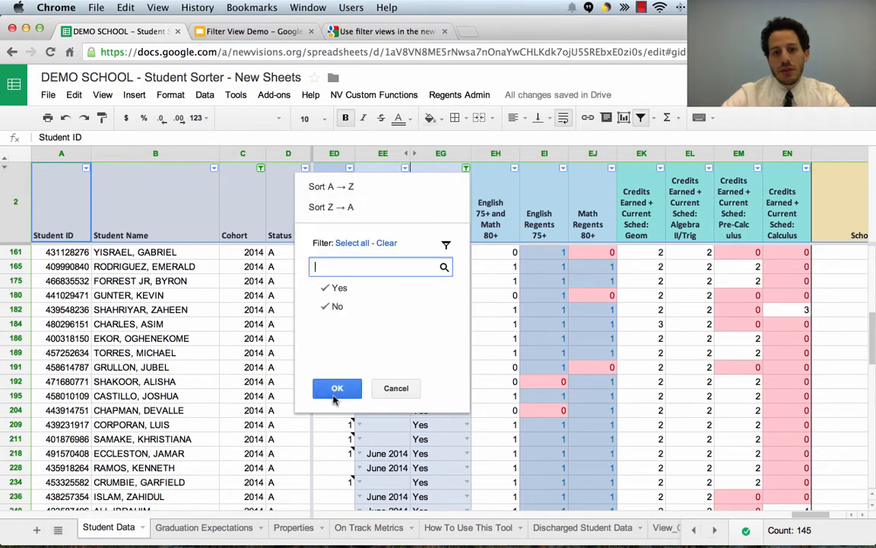
- Select all Cohort values in the Cohort filter so that every cohort is included
{"action": "left_click", "coordinate": [260, 169]}
{"action": "left_click", "coordinate": [260, 169]}
{"action": "left_click", "coordinate": [139, 242]}
{"action": "left_click", "coordinate": [127, 390]}
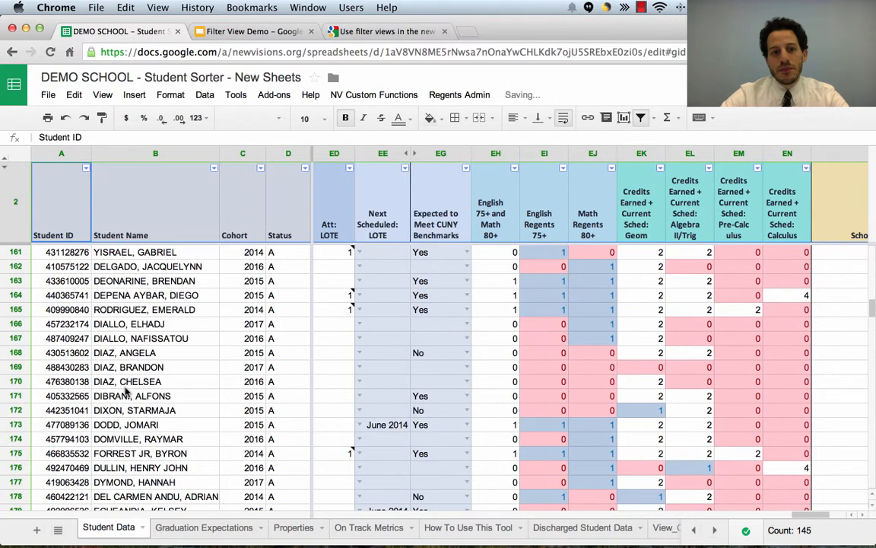
{"action": "left_click", "coordinate": [127, 384]}
{"action": "left_click", "coordinate": [111, 182]}
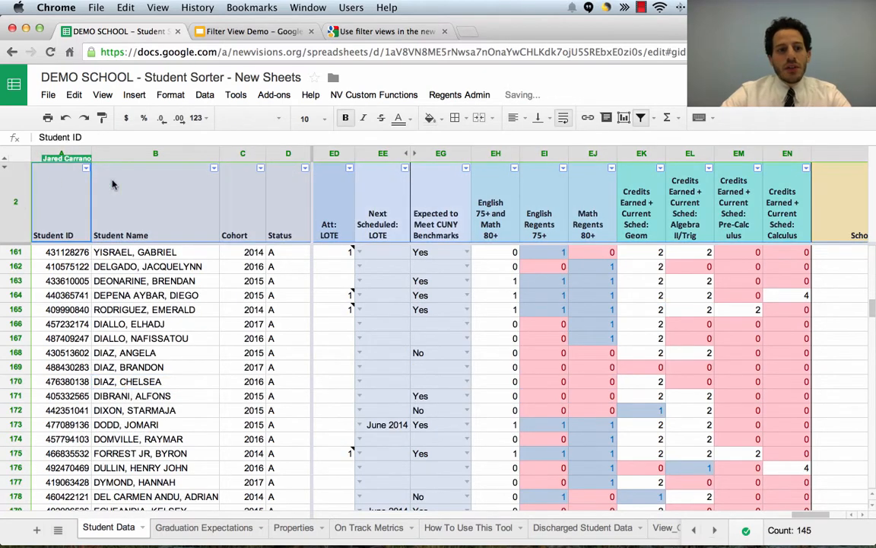
- Apply the saved 2014 CUNY Benchmark filter view to the full student list
{"action": "left_click", "coordinate": [223, 254]}
{"action": "scroll", "coordinate": [393, 378], "scroll_direction": "up", "scroll_amount": 5}
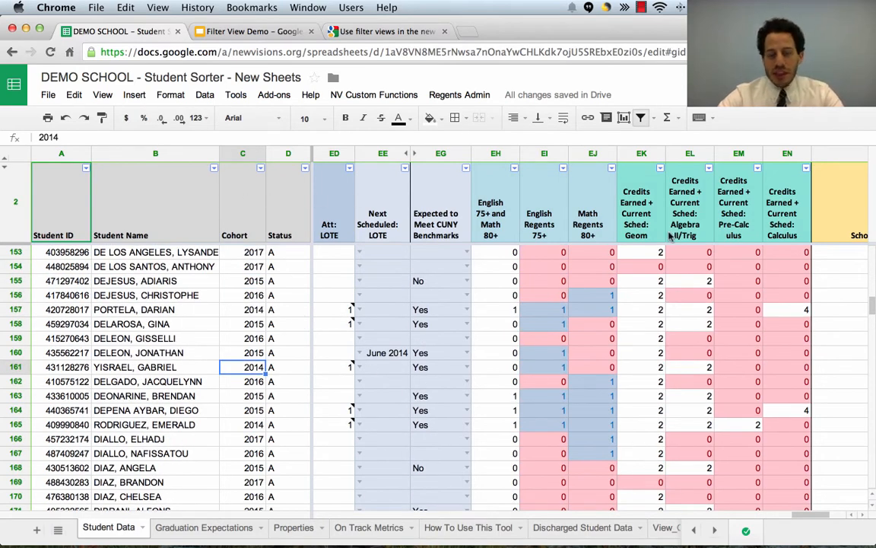
{"action": "left_click", "coordinate": [102, 97]}
{"action": "left_click", "coordinate": [215, 99]}
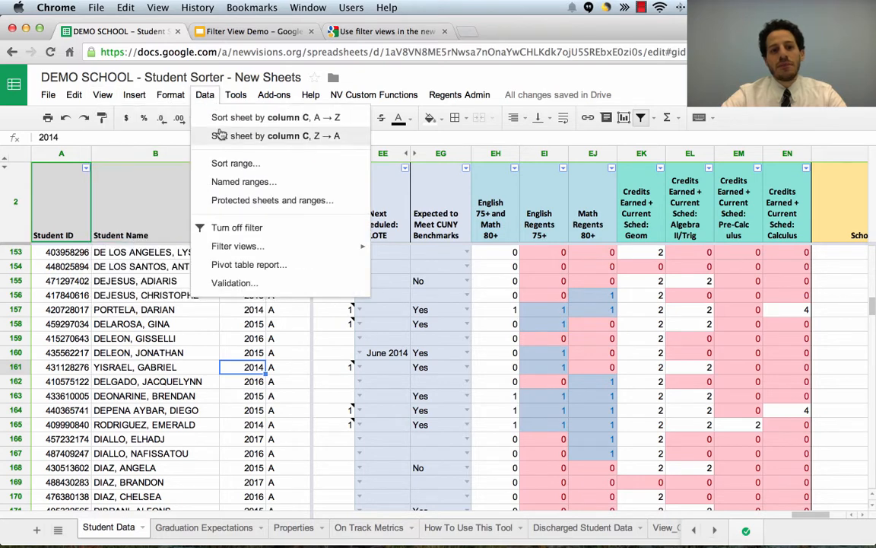
{"action": "mouse_move", "coordinate": [232, 252]}
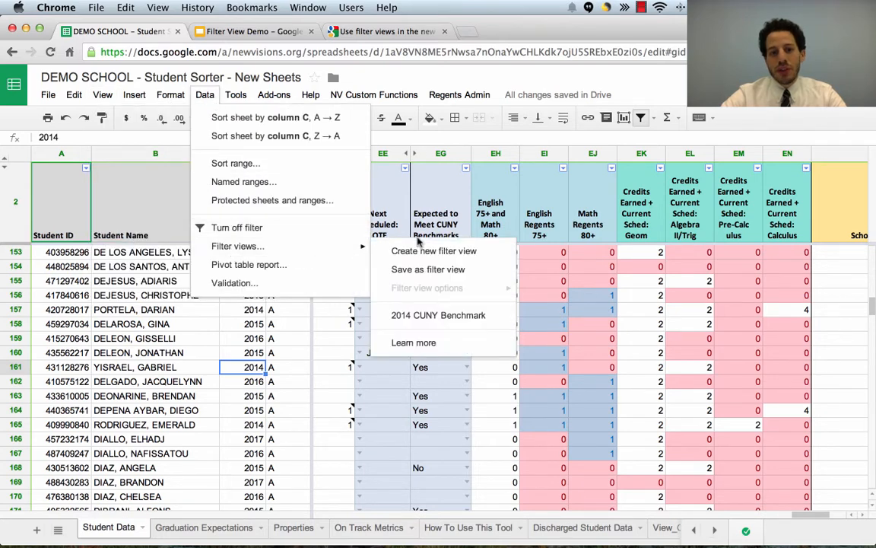
{"action": "left_click", "coordinate": [492, 324]}
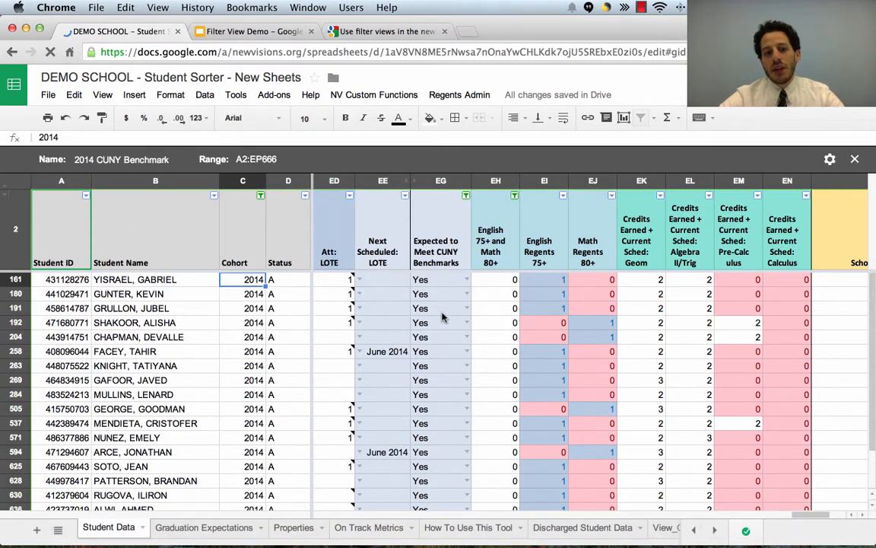
- Select the Cohort cells from the first to the last filtered student to count the students
{"action": "scroll", "coordinate": [444, 318], "scroll_direction": "down", "scroll_amount": 10}
{"action": "scroll", "coordinate": [255, 472], "scroll_direction": "right", "scroll_amount": 1}
{"action": "left_click", "coordinate": [246, 466]}
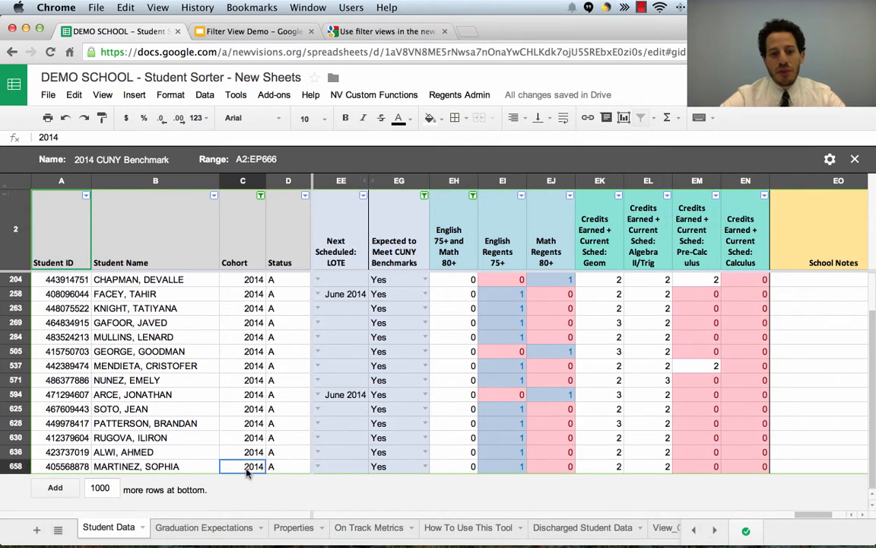
{"action": "scroll", "coordinate": [246, 472], "scroll_direction": "up", "scroll_amount": 1}
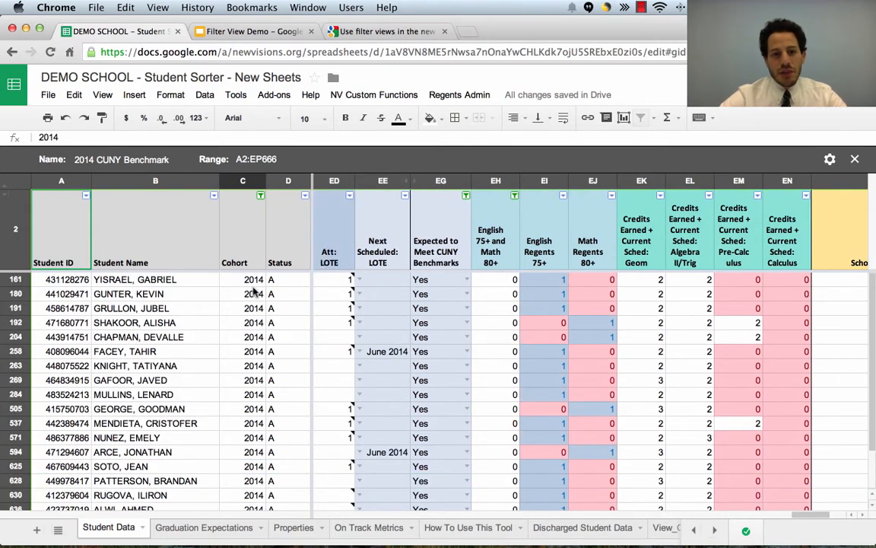
{"action": "left_click", "coordinate": [255, 282]}
{"action": "key", "text": "ctrl+shift+Down"}
- Examine the filtered students' profile, credit, Regents score and notes columns across the whole sheet
{"action": "scroll", "coordinate": [477, 411], "scroll_direction": "left", "scroll_amount": 20}
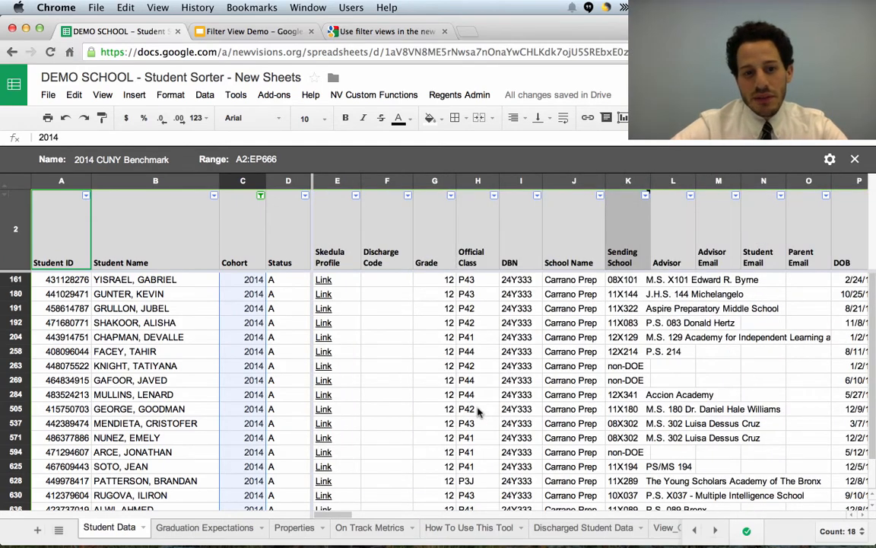
{"action": "scroll", "coordinate": [478, 410], "scroll_direction": "right", "scroll_amount": 15}
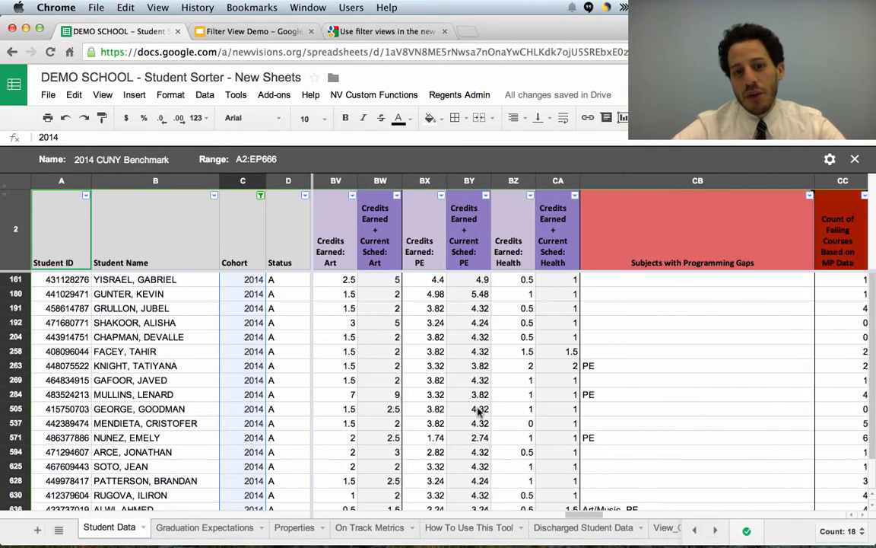
{"action": "scroll", "coordinate": [479, 412], "scroll_direction": "right", "scroll_amount": 10}
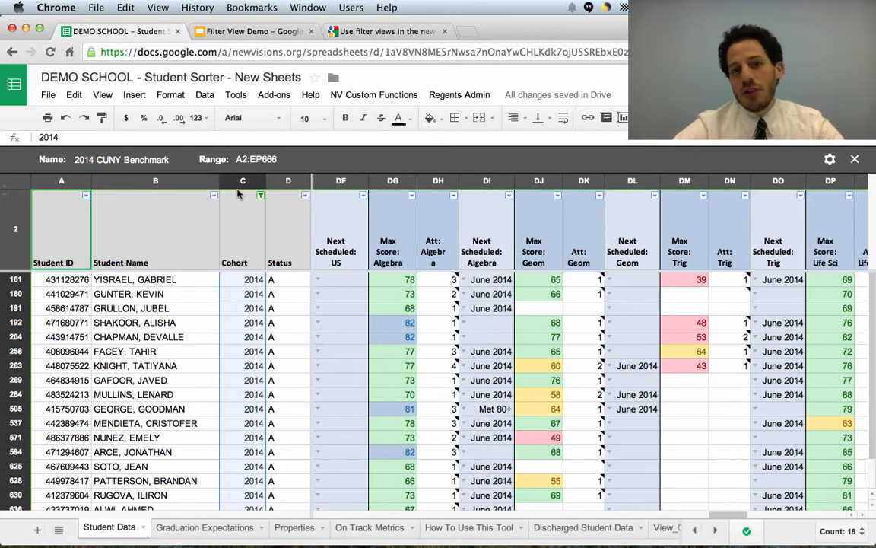
{"action": "mouse_move", "coordinate": [444, 341]}
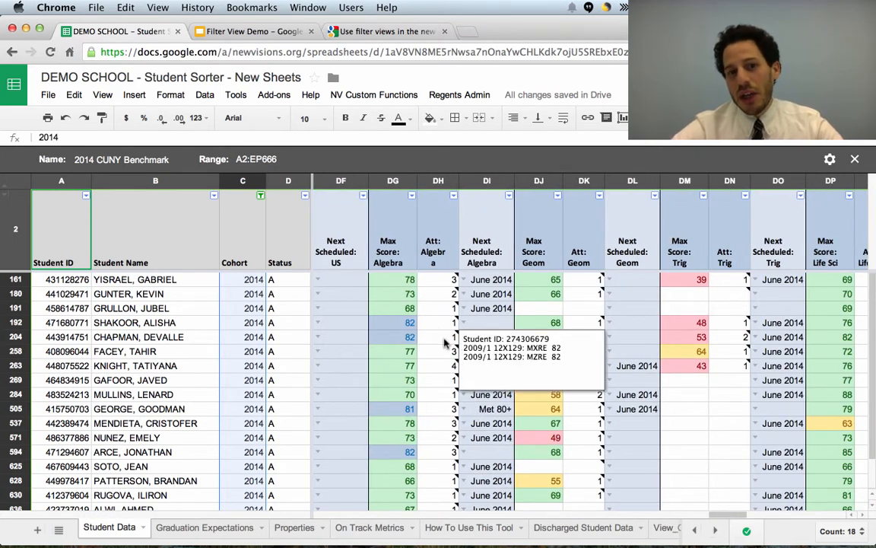
{"action": "left_click", "coordinate": [216, 378]}
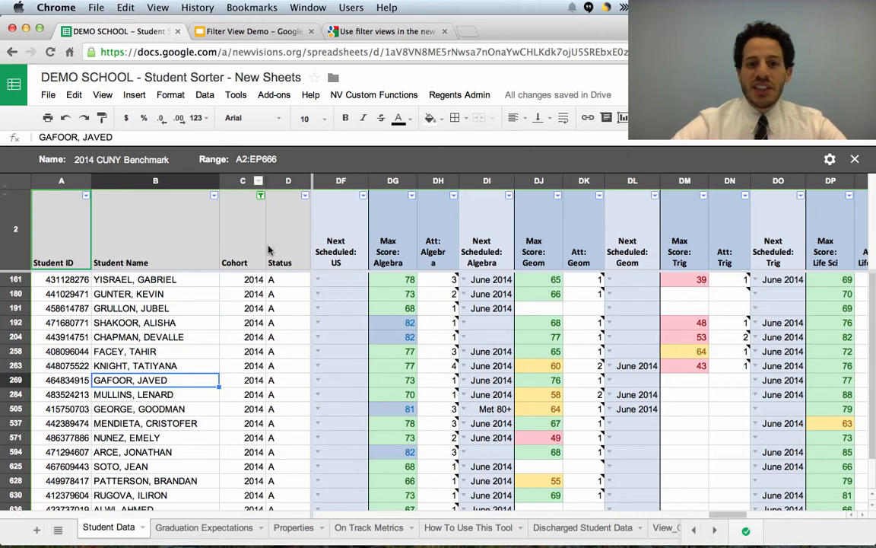
{"action": "scroll", "coordinate": [267, 250], "scroll_direction": "right", "scroll_amount": 12}
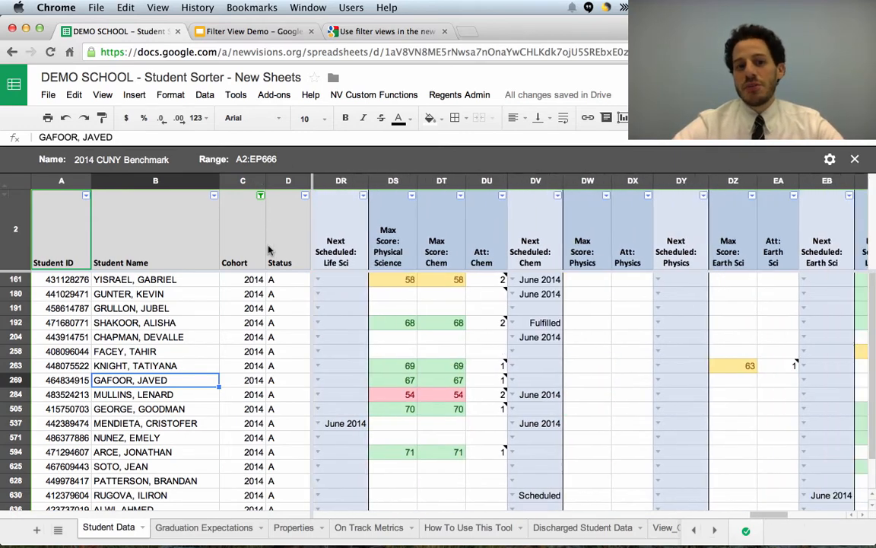
{"action": "scroll", "coordinate": [267, 249], "scroll_direction": "right", "scroll_amount": 4}
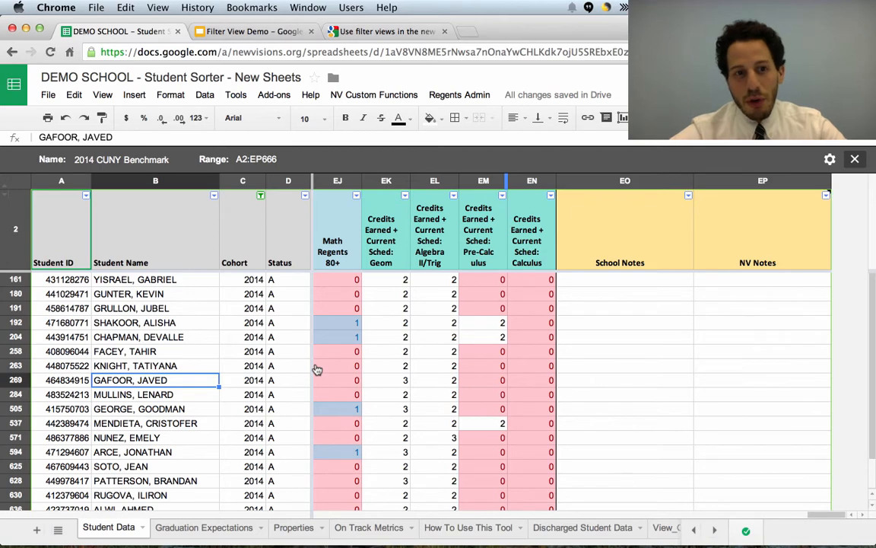
- Close the filter view and open the saved 2014 CUNY Benchmark view again
{"action": "left_click", "coordinate": [208, 95]}
{"action": "left_click", "coordinate": [206, 95]}
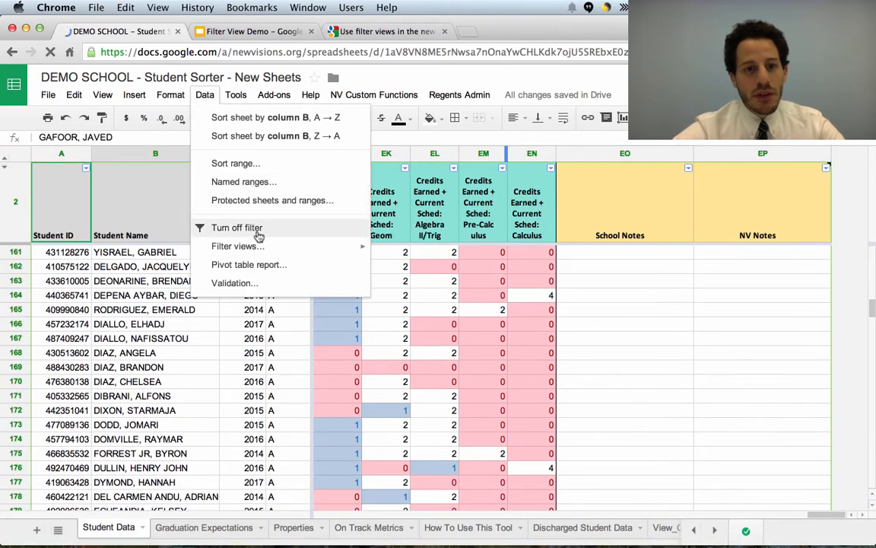
{"action": "mouse_move", "coordinate": [280, 248]}
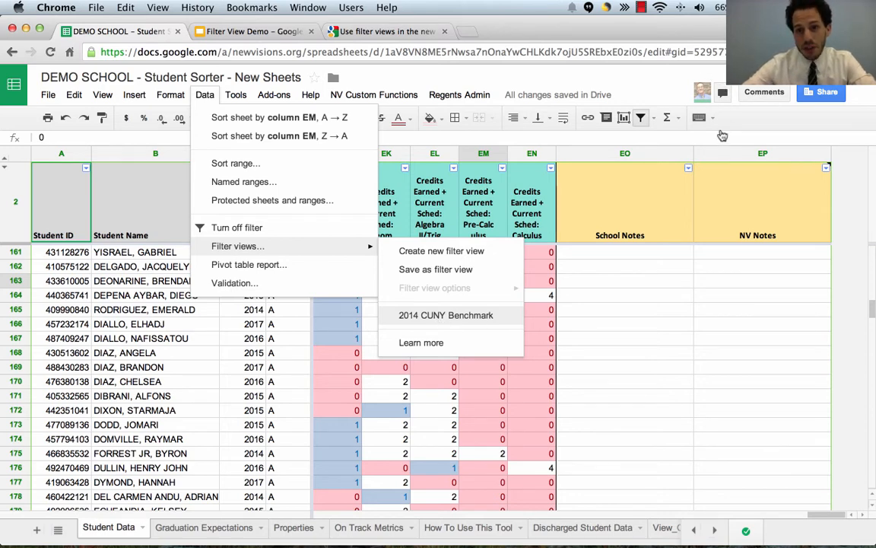
{"action": "left_click", "coordinate": [415, 315]}
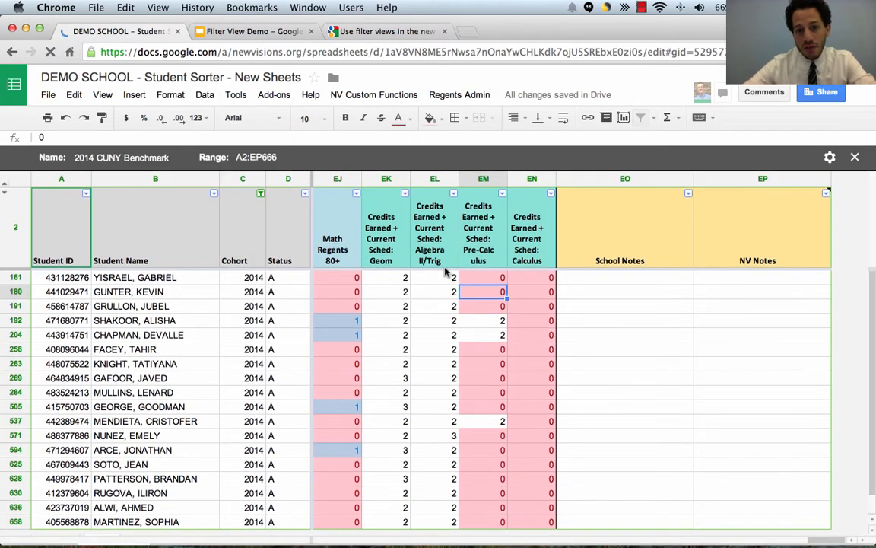